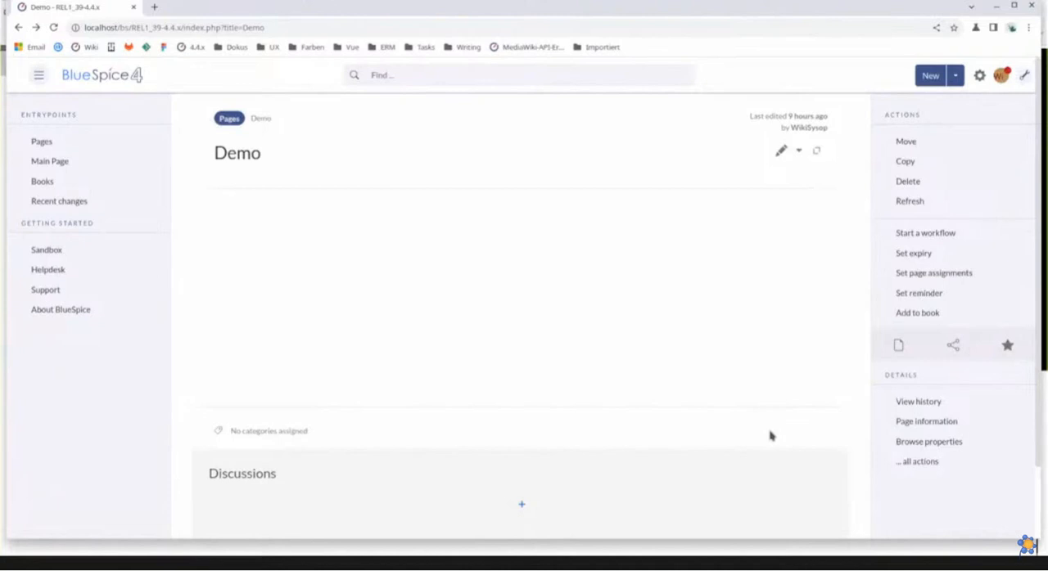
Open the Demo page for editing and insert a mention of the user found by searching "Mi"
{"action": "left_click", "coordinate": [782, 153]}
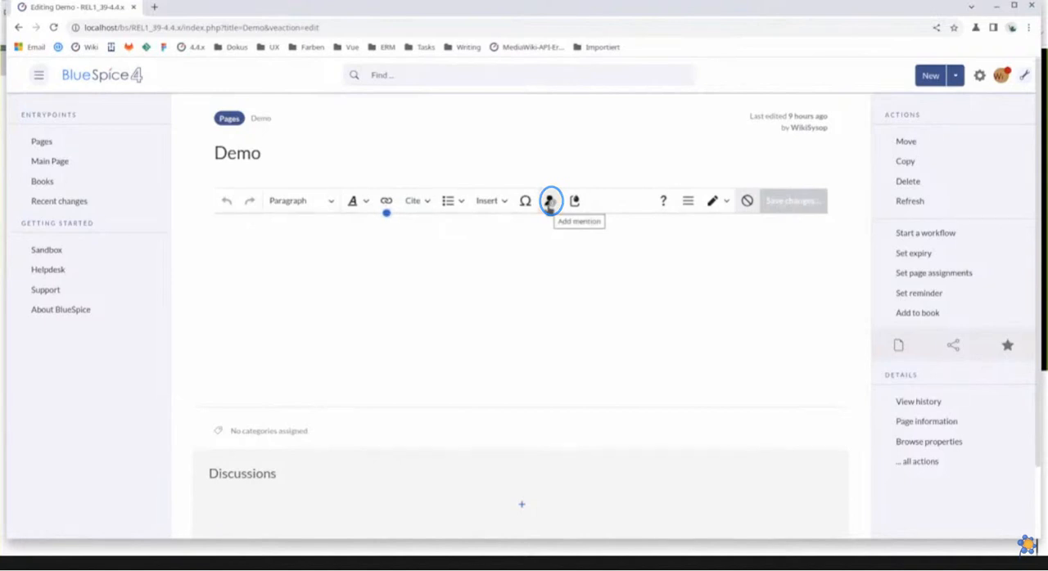
{"action": "left_click", "coordinate": [549, 200]}
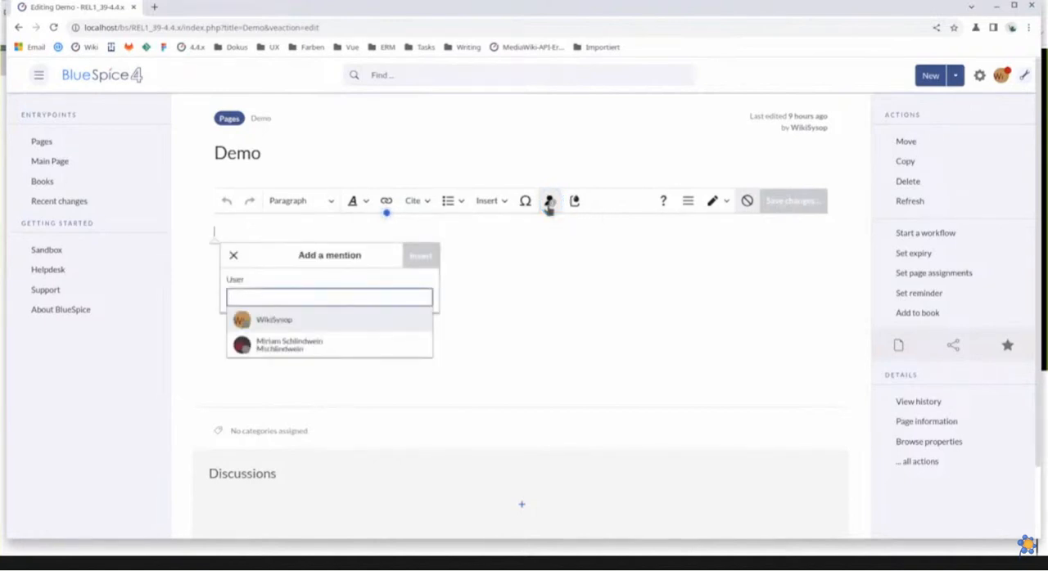
{"action": "type", "text": "M"}
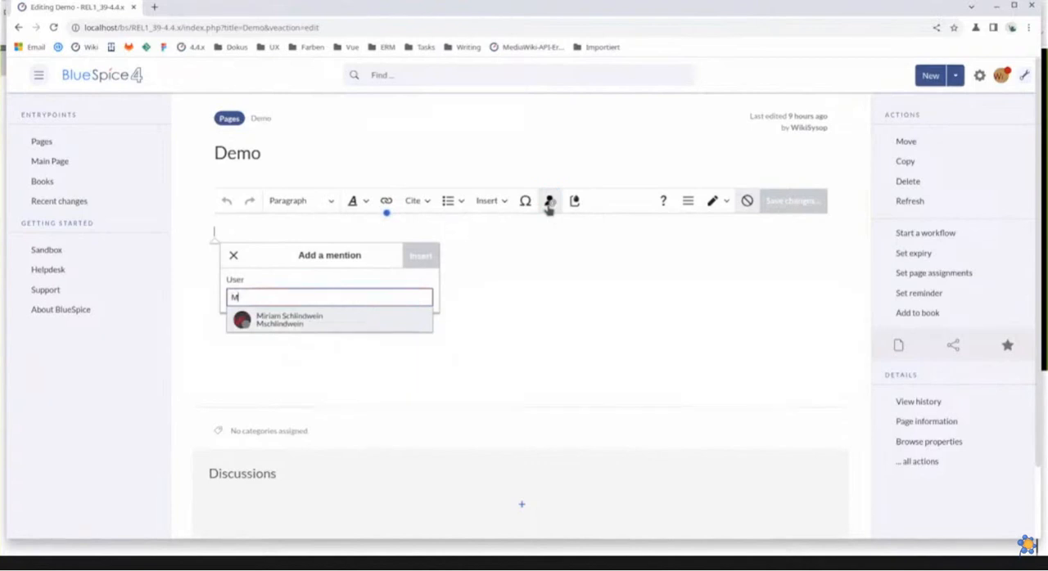
{"action": "type", "text": "i"}
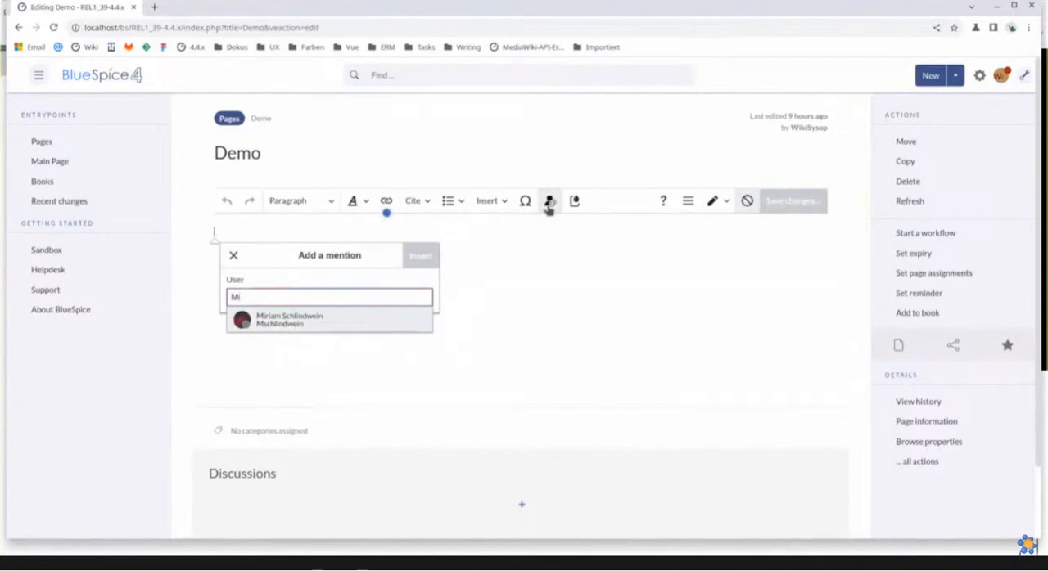
{"action": "left_click", "coordinate": [411, 318]}
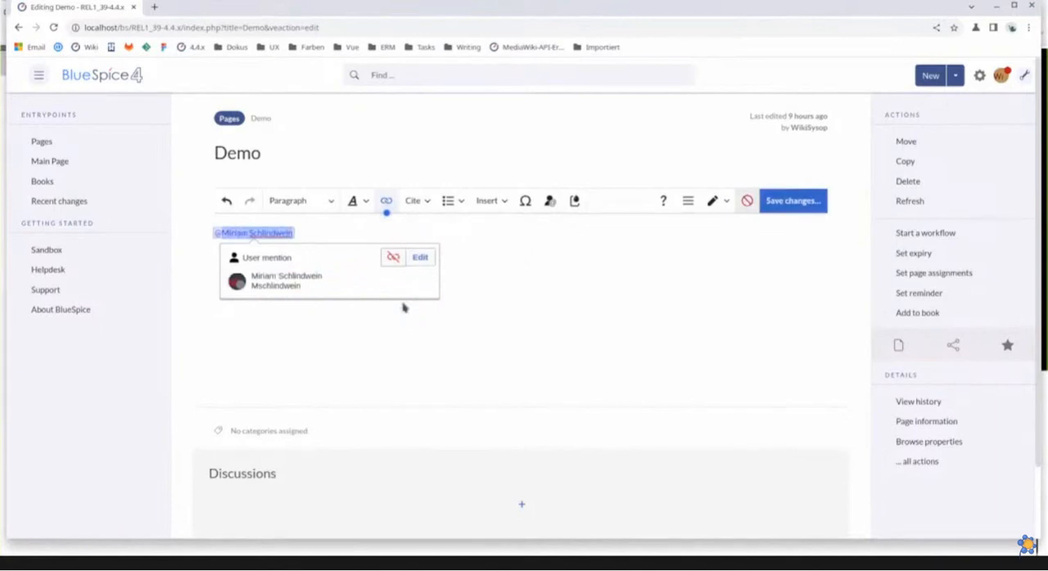
Examine the mention's wikitext in source editing and return to visual editing
{"action": "left_click", "coordinate": [718, 202]}
{"action": "left_click", "coordinate": [738, 250]}
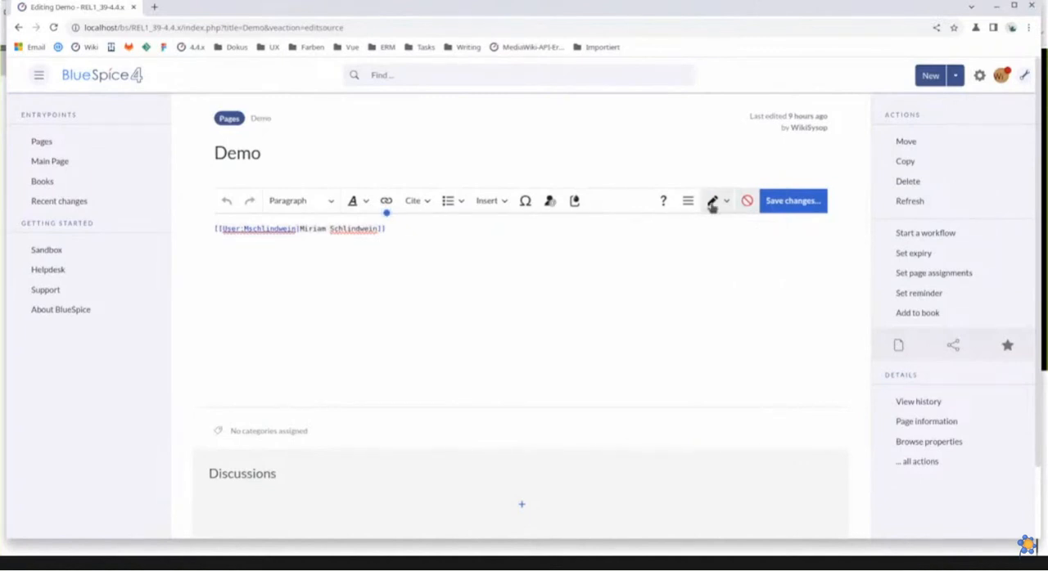
{"action": "left_click", "coordinate": [714, 201]}
{"action": "left_click", "coordinate": [727, 225]}
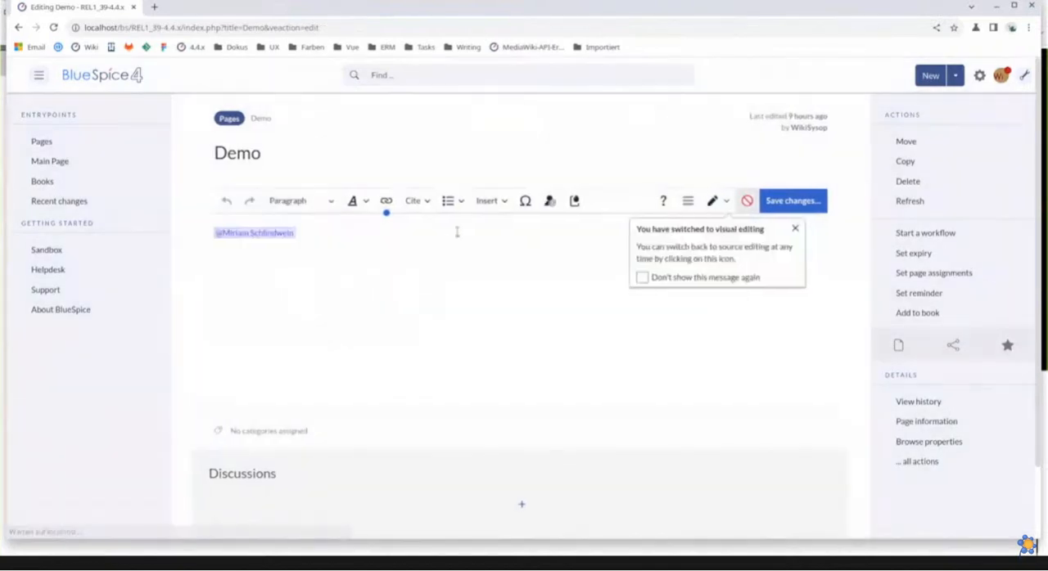
Insert the date 13 December 2023 on a new line below the user mention
{"action": "left_click", "coordinate": [439, 231]}
{"action": "key", "text": "Return"}
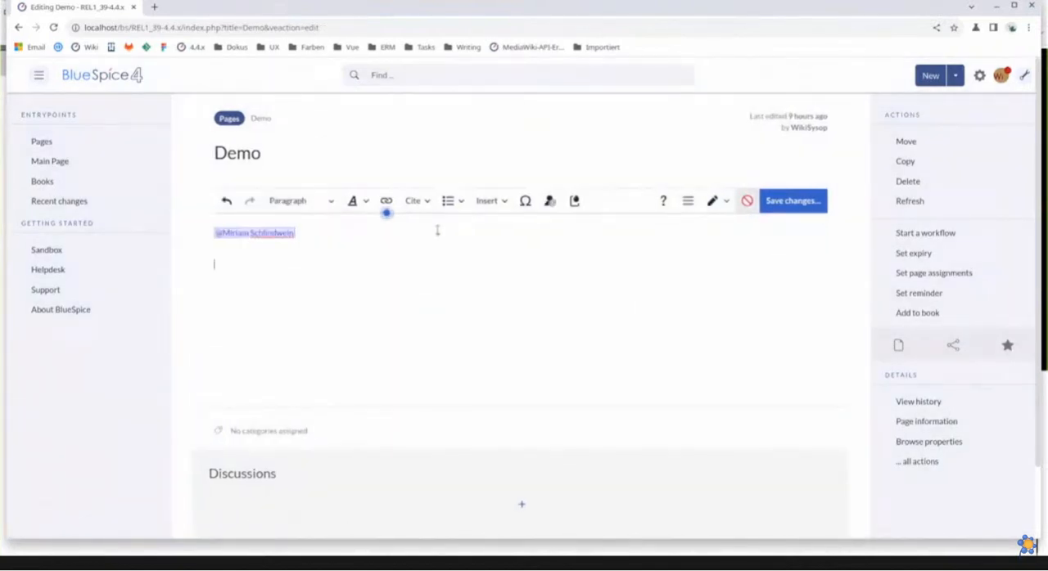
{"action": "type", "text": "//"}
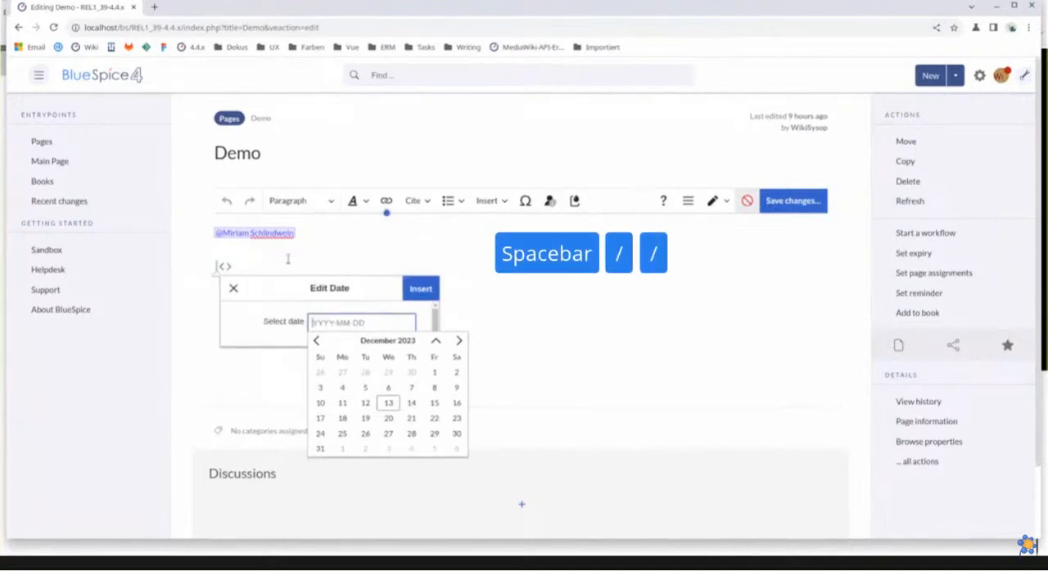
{"action": "left_click", "coordinate": [383, 405]}
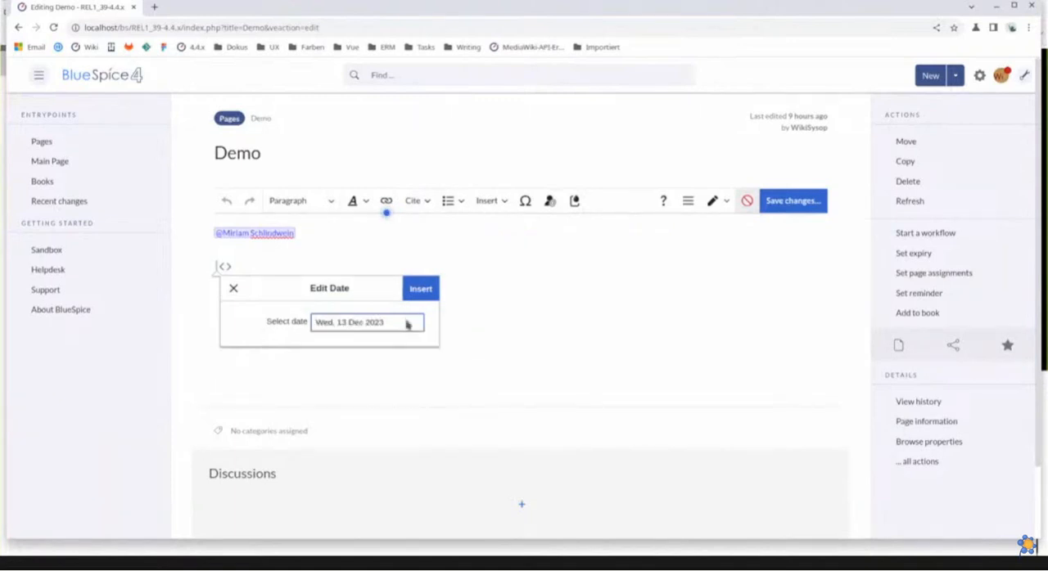
{"action": "left_click", "coordinate": [421, 289]}
Add a checklist item reading "Demo task" on a new line below the date
{"action": "left_click", "coordinate": [361, 259]}
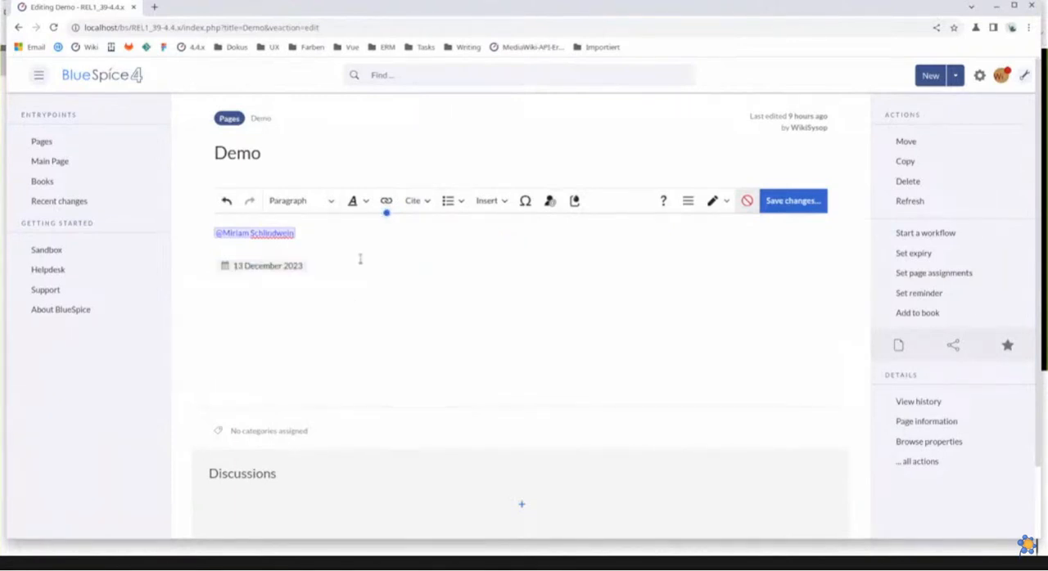
{"action": "key", "text": "Return"}
{"action": "left_click", "coordinate": [451, 202]}
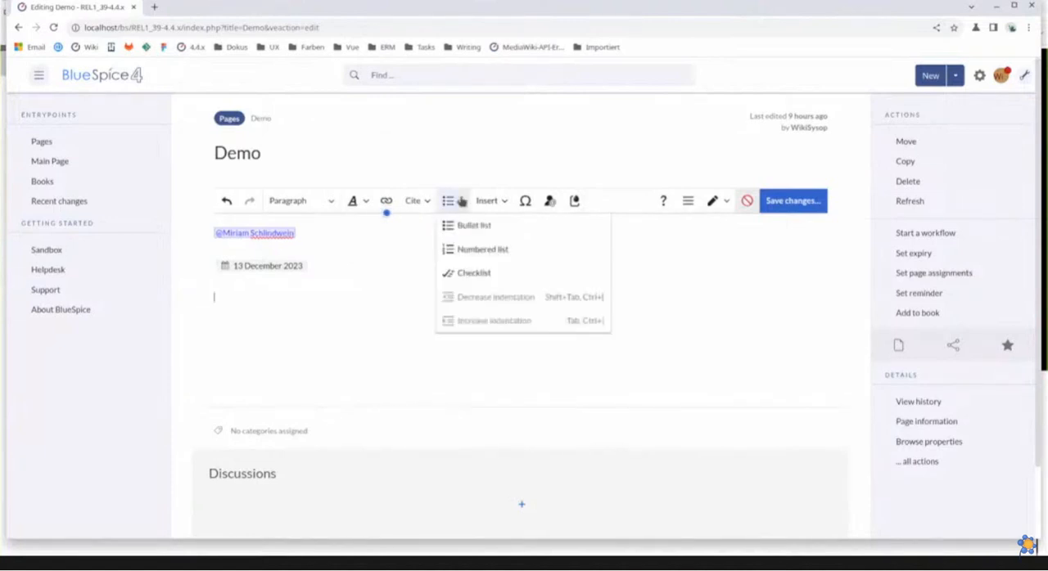
{"action": "left_click", "coordinate": [495, 274]}
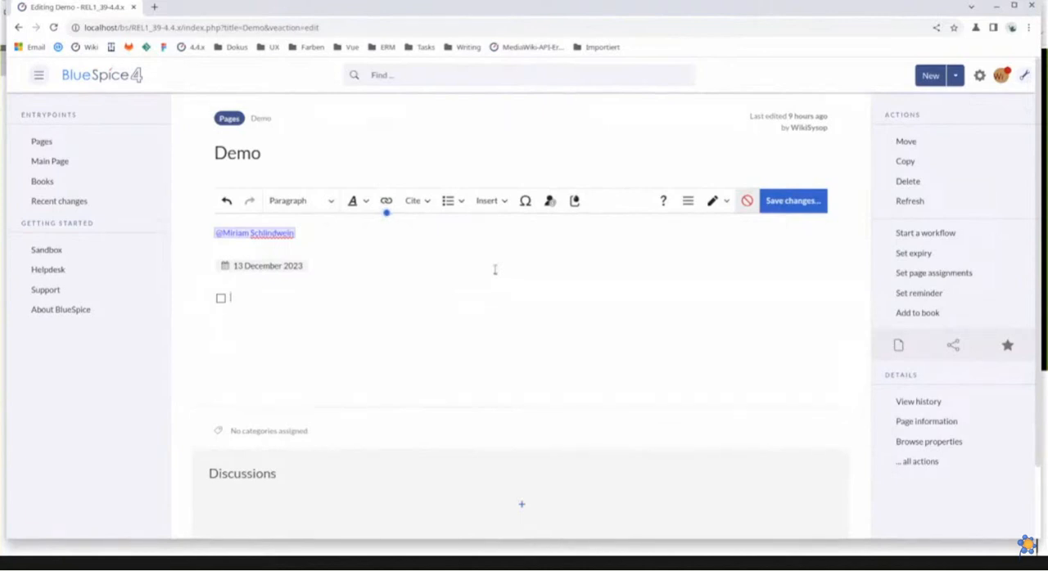
{"action": "type", "text": "Demo t"}
{"action": "type", "text": "ak"}
{"action": "type", "text": "k"}
Mark the "Demo task" item as completed with an x between its brackets in source editing, and return to visual editing
{"action": "left_click", "coordinate": [713, 205]}
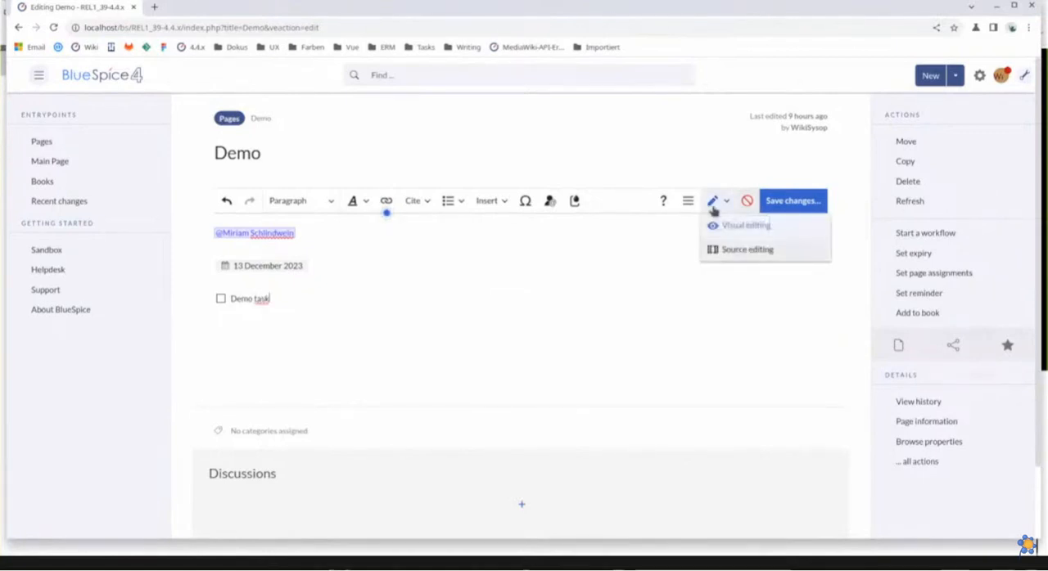
{"action": "left_click", "coordinate": [731, 248]}
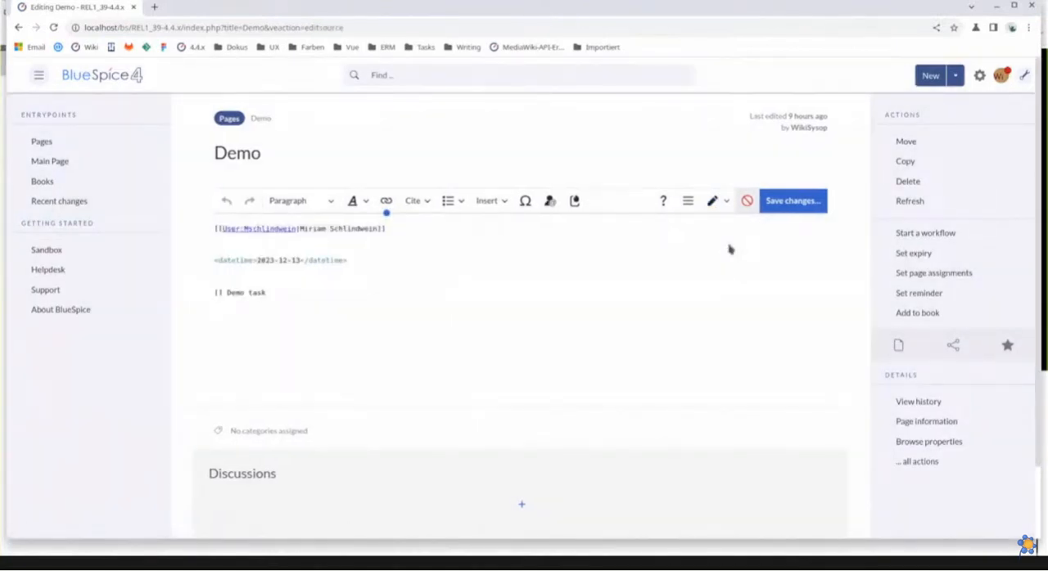
{"action": "left_click", "coordinate": [217, 293]}
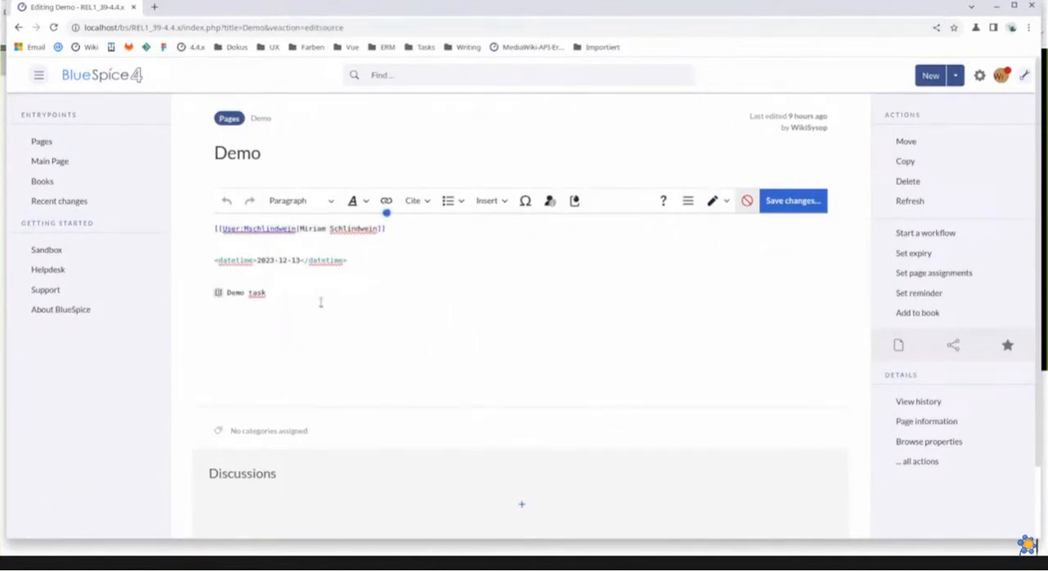
{"action": "type", "text": "x"}
{"action": "left_click", "coordinate": [714, 202]}
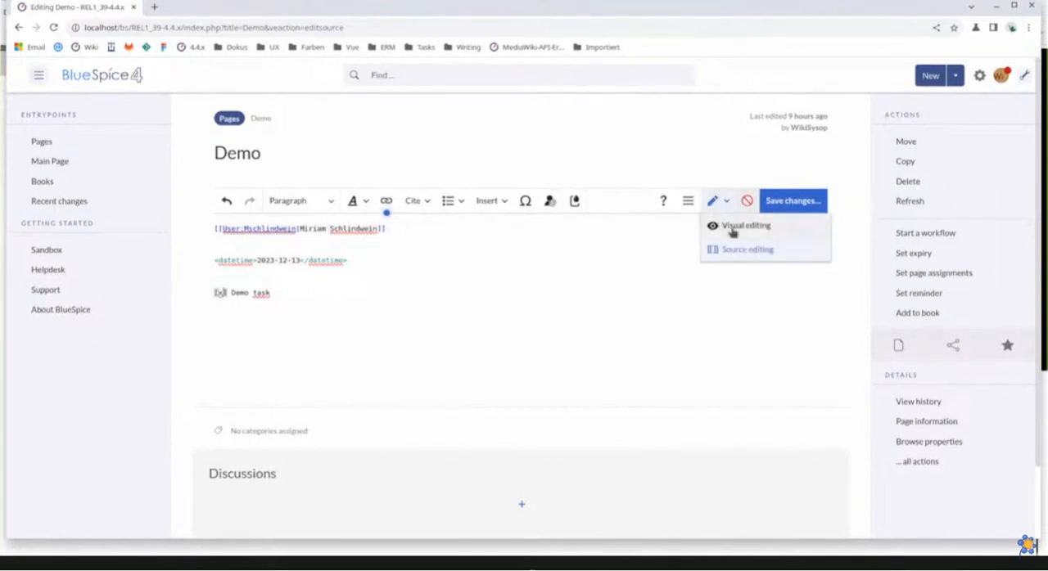
{"action": "left_click", "coordinate": [733, 227]}
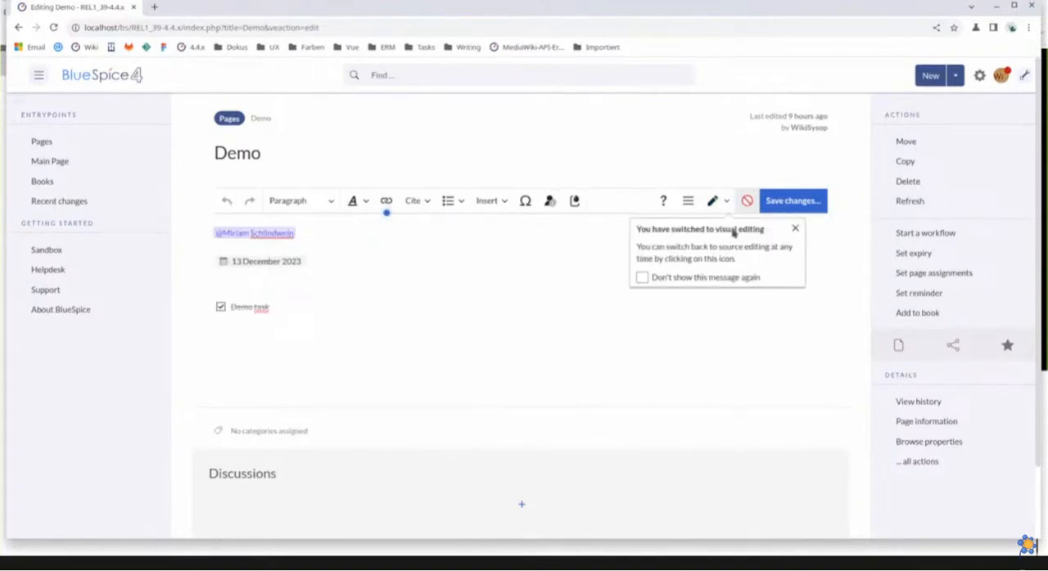
{"action": "left_click", "coordinate": [795, 229]}
Add an unchecked item reading "Demo tasklist" below the completed task, using the [] shorthand for its checkbox
{"action": "left_click", "coordinate": [375, 302]}
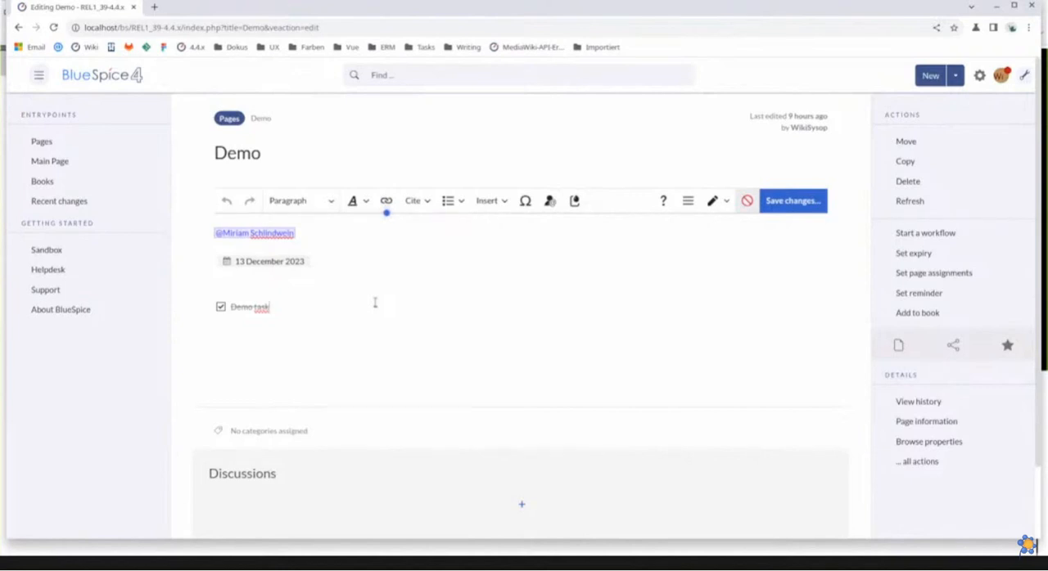
{"action": "key", "text": "Return"}
{"action": "key", "text": "Return"}
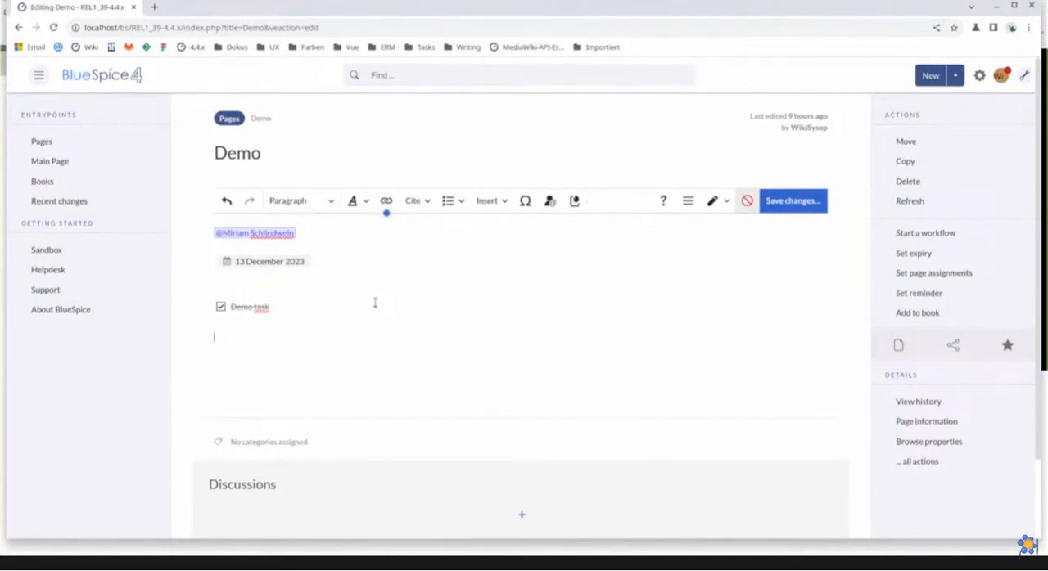
{"action": "key", "text": "Return"}
{"action": "type", "text": "[]"}
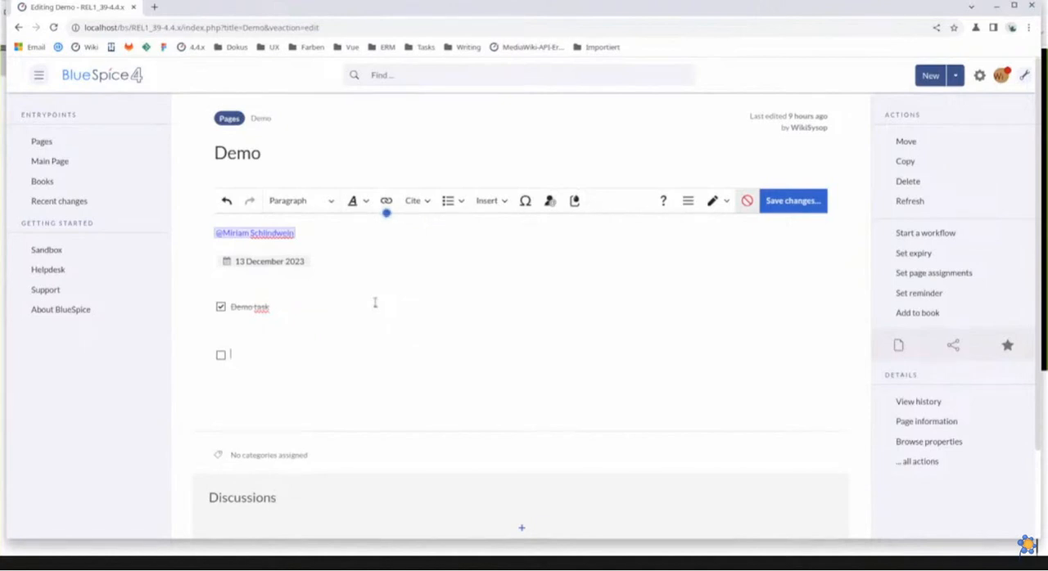
{"action": "type", "text": "Demo tasklist"}
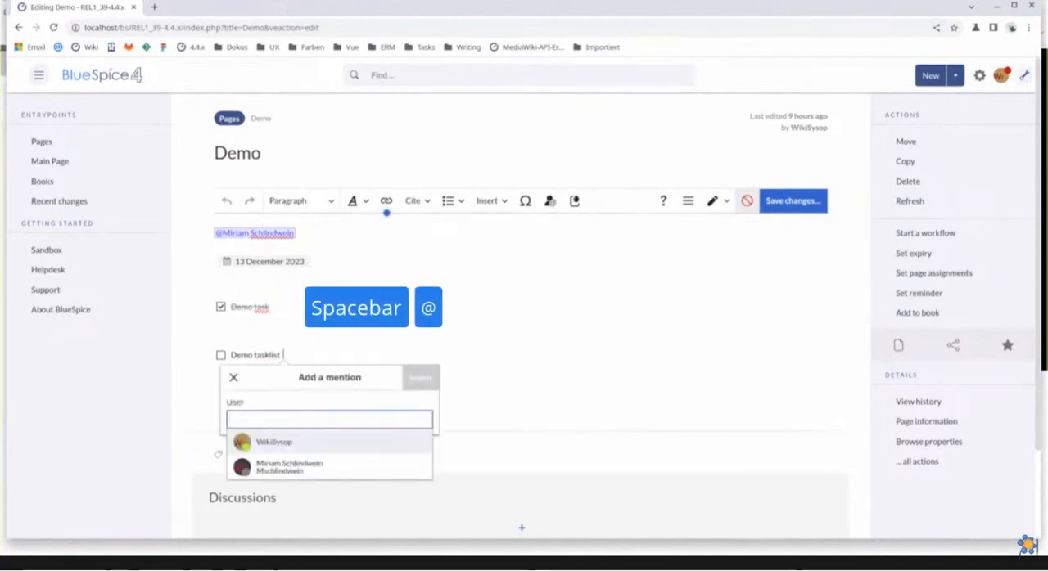
Assign the "Demo tasklist" item to the same user with a mention and add the due date 13 December 2023
{"action": "left_click", "coordinate": [297, 466]}
{"action": "left_click", "coordinate": [371, 358]}
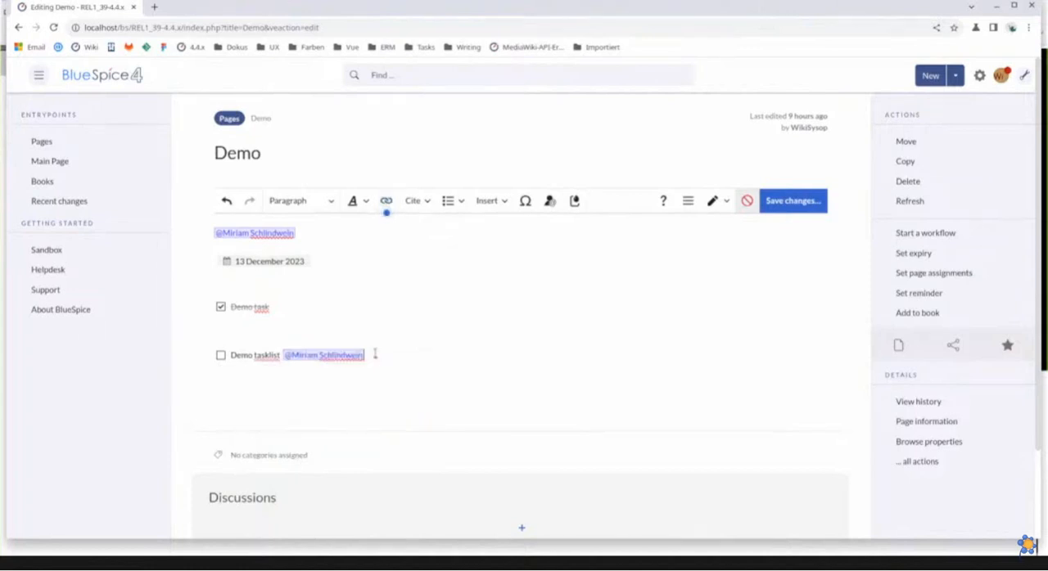
{"action": "type", "text": "//"}
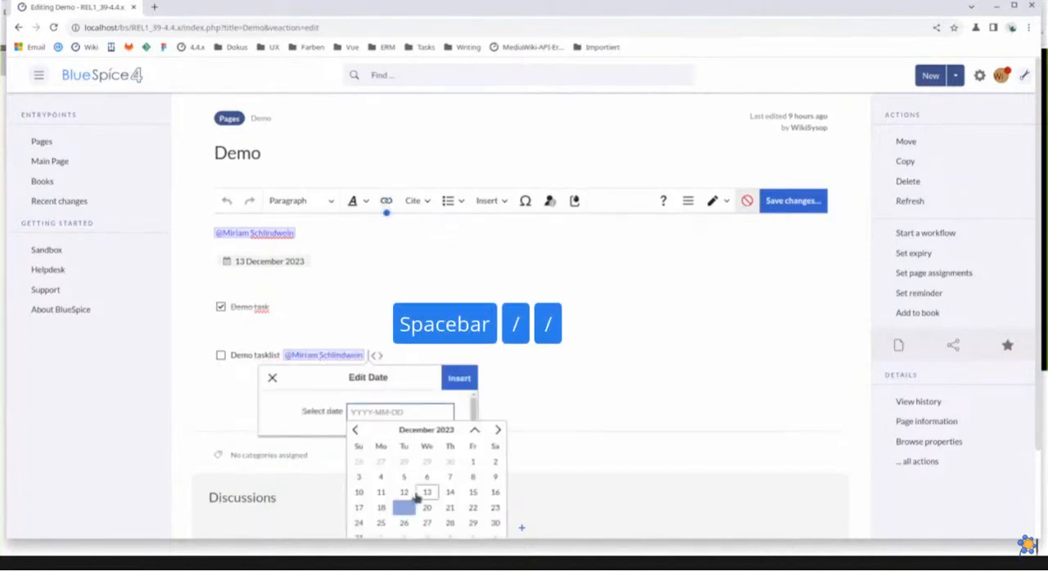
{"action": "left_click", "coordinate": [425, 492]}
{"action": "left_click", "coordinate": [459, 379]}
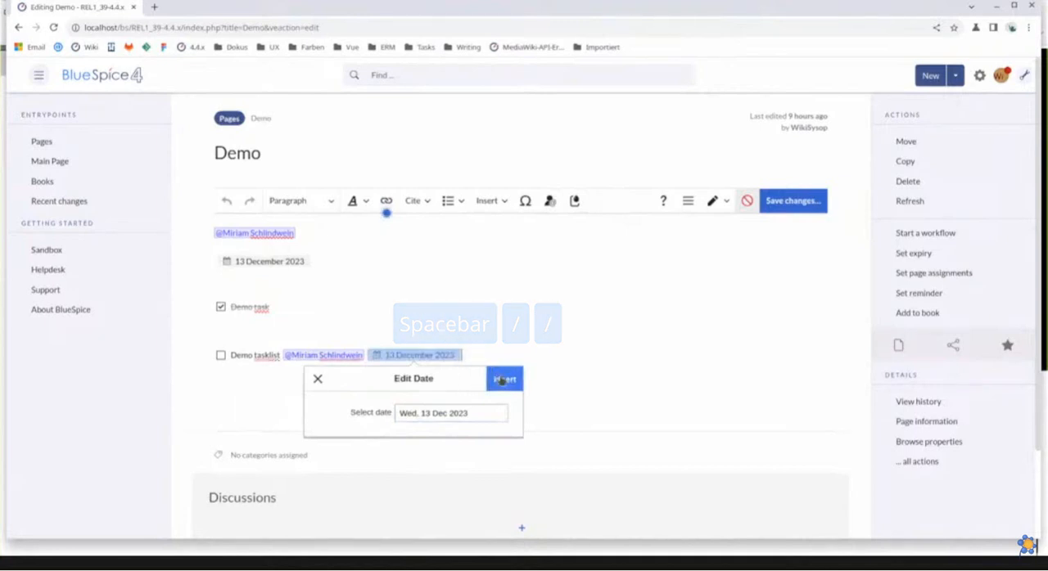
{"action": "left_click", "coordinate": [502, 381]}
{"action": "left_click", "coordinate": [489, 353]}
{"action": "key", "text": "Return"}
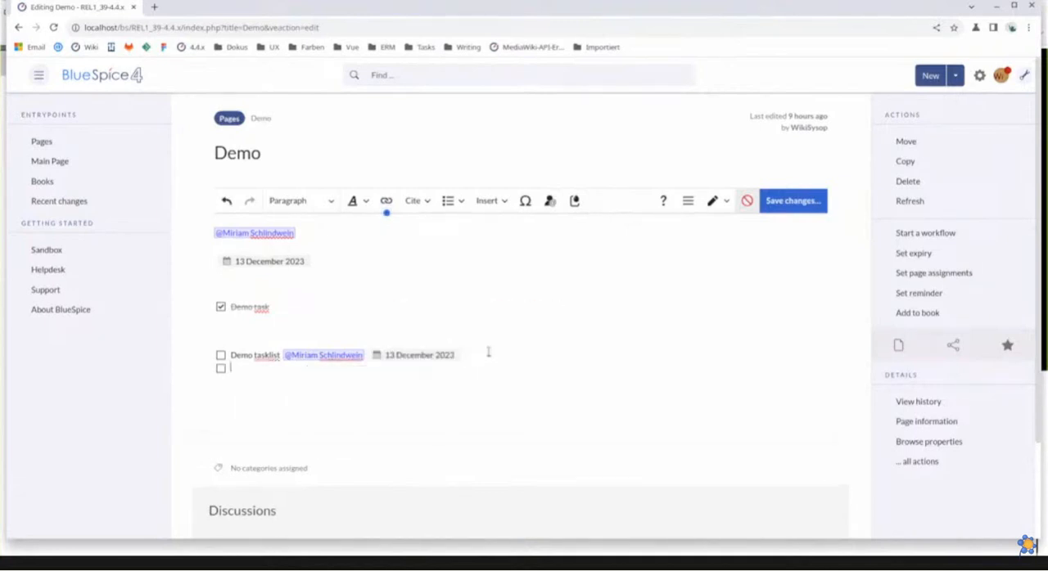
{"action": "key", "text": "BackSpace"}
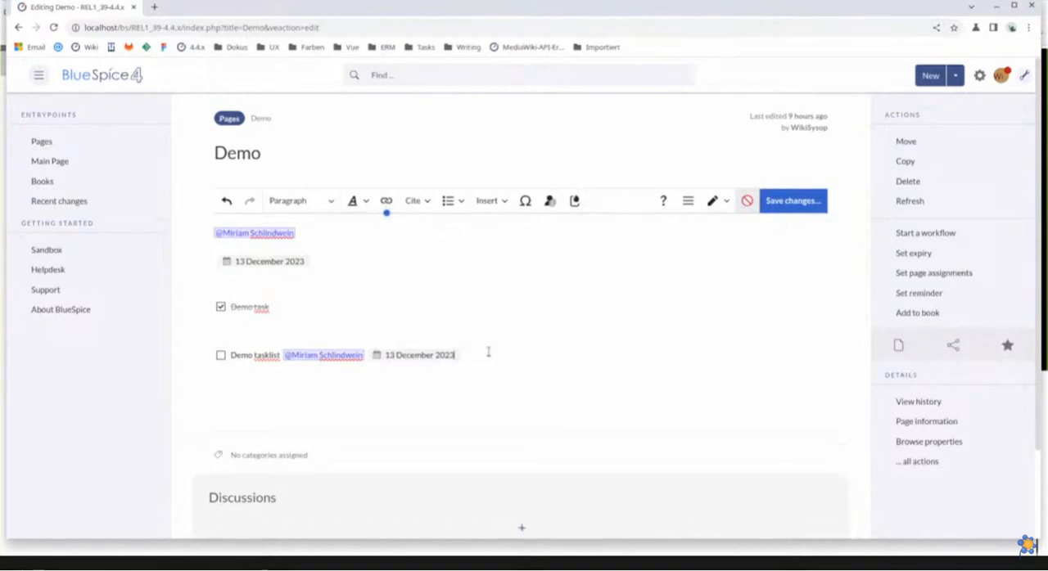
View the page's wikitext in source editing and save the changes to the Demo page
{"action": "left_click", "coordinate": [719, 201]}
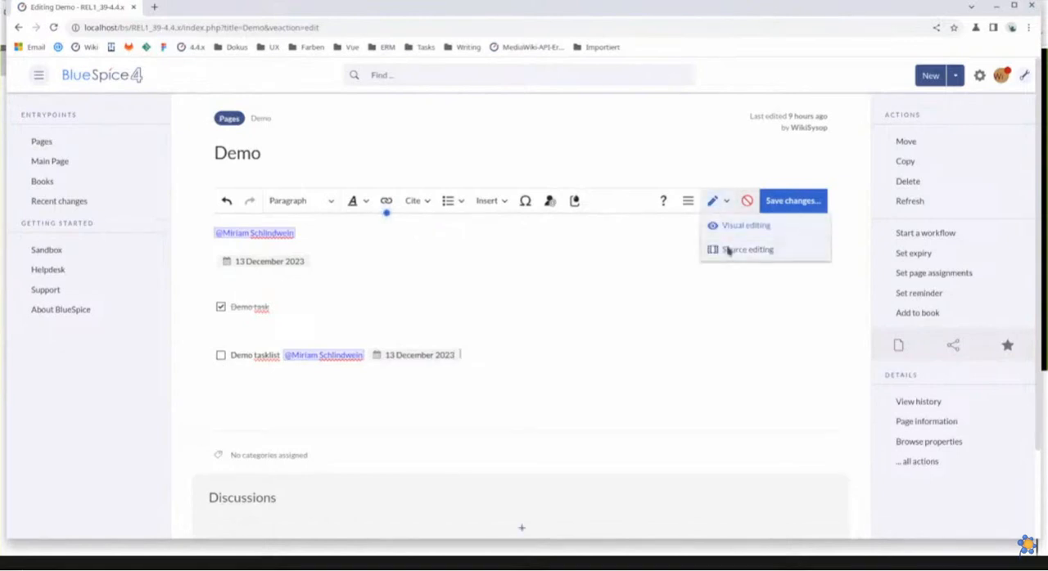
{"action": "left_click", "coordinate": [727, 250]}
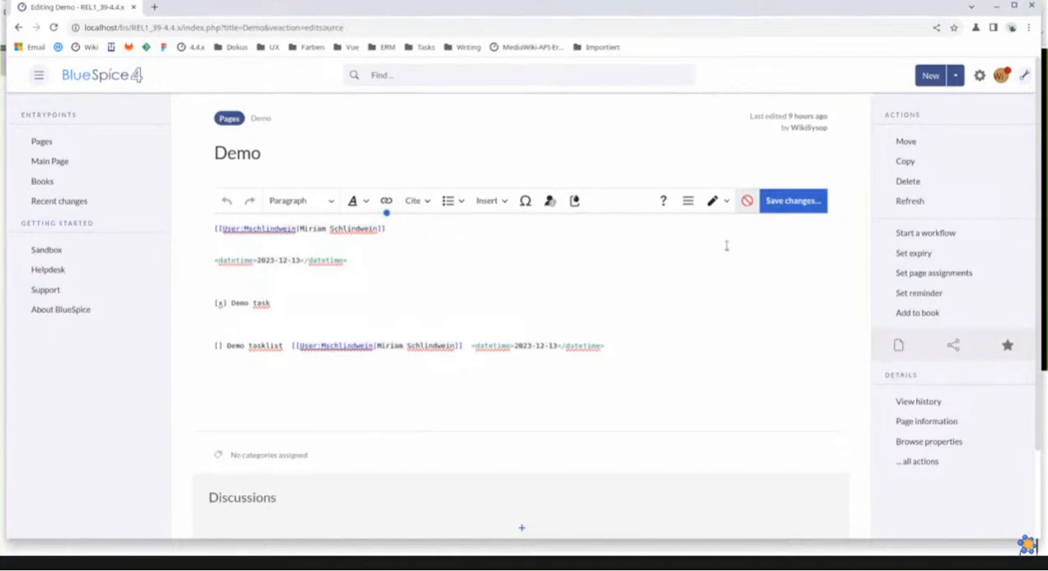
{"action": "left_click", "coordinate": [782, 202]}
{"action": "left_click", "coordinate": [635, 238]}
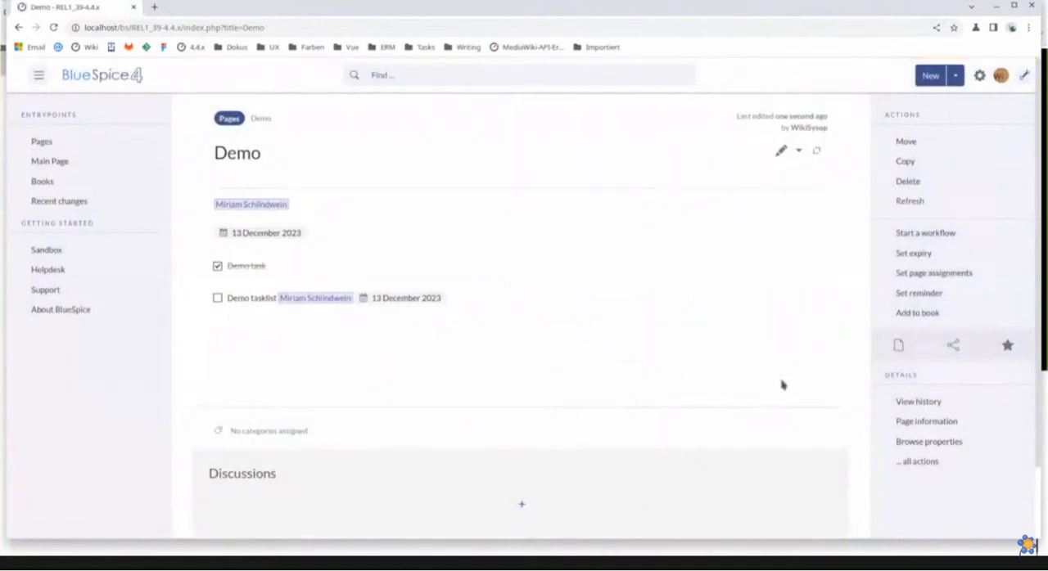
Browse the Demo page's properties and open its SimpleTask subobject to examine the task's description, due date and user
{"action": "left_click", "coordinate": [926, 443]}
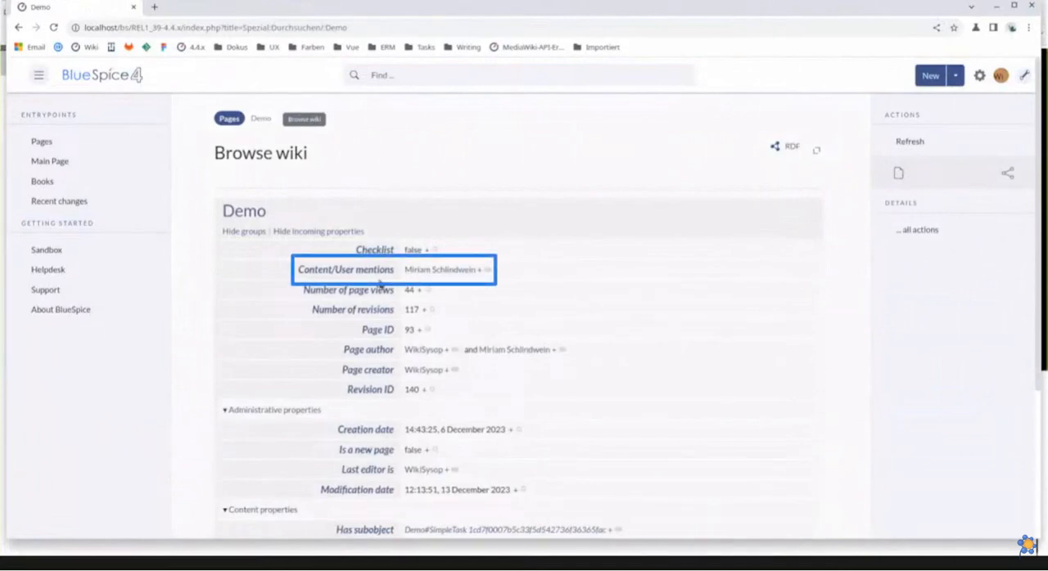
{"action": "scroll", "coordinate": [608, 336], "scroll_direction": "down", "scroll_amount": 3}
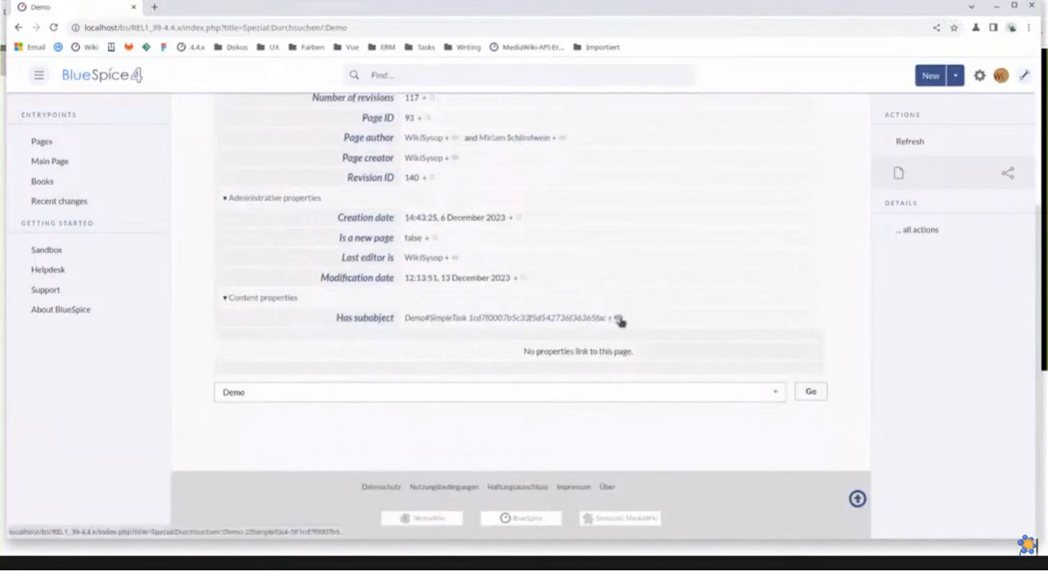
{"action": "left_click", "coordinate": [620, 321]}
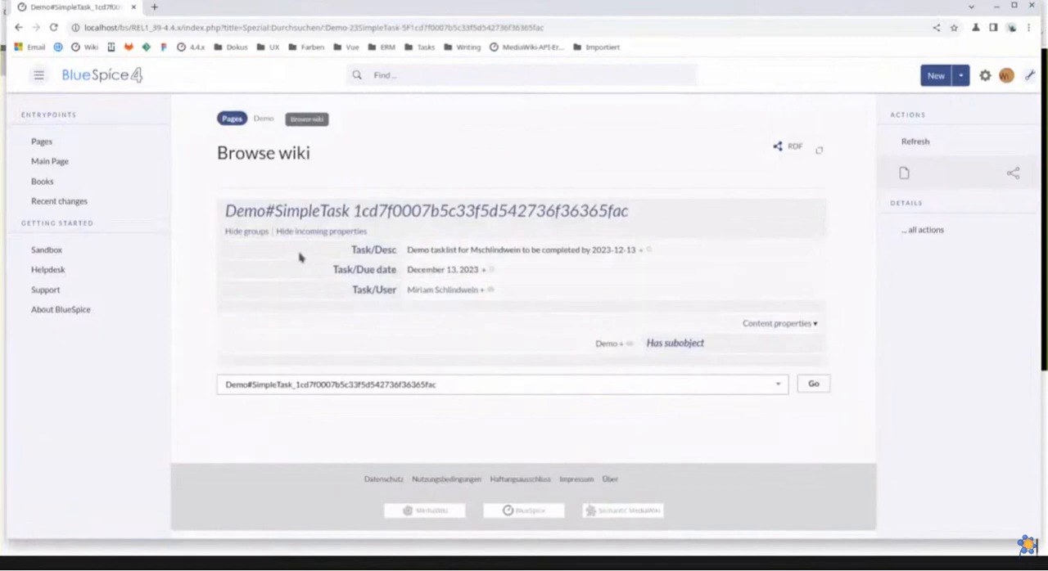
Return to the Demo page, open it for editing and add a Task report content droplet below the tasks
{"action": "left_click", "coordinate": [267, 125]}
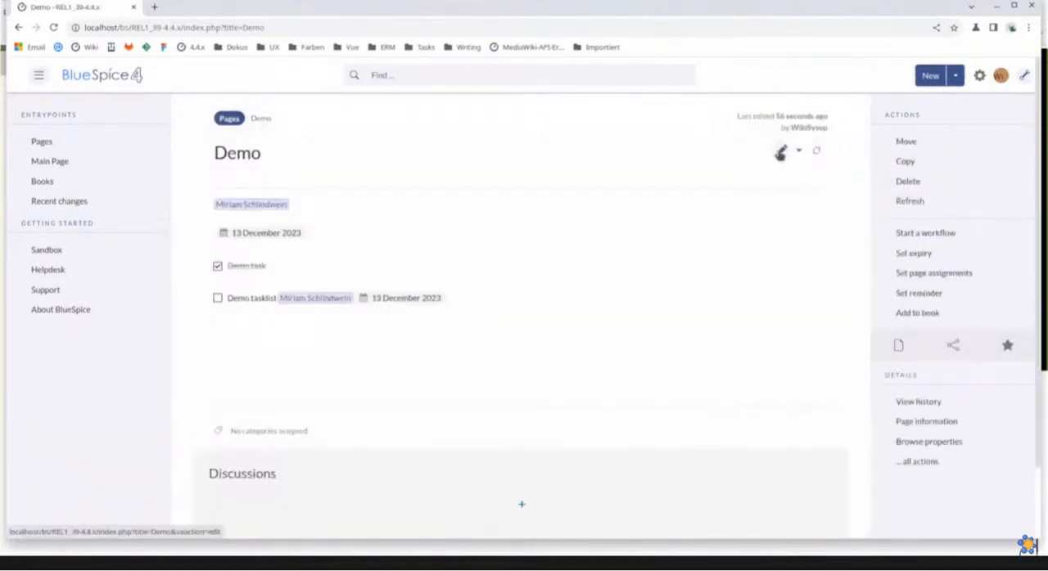
{"action": "left_click", "coordinate": [780, 151]}
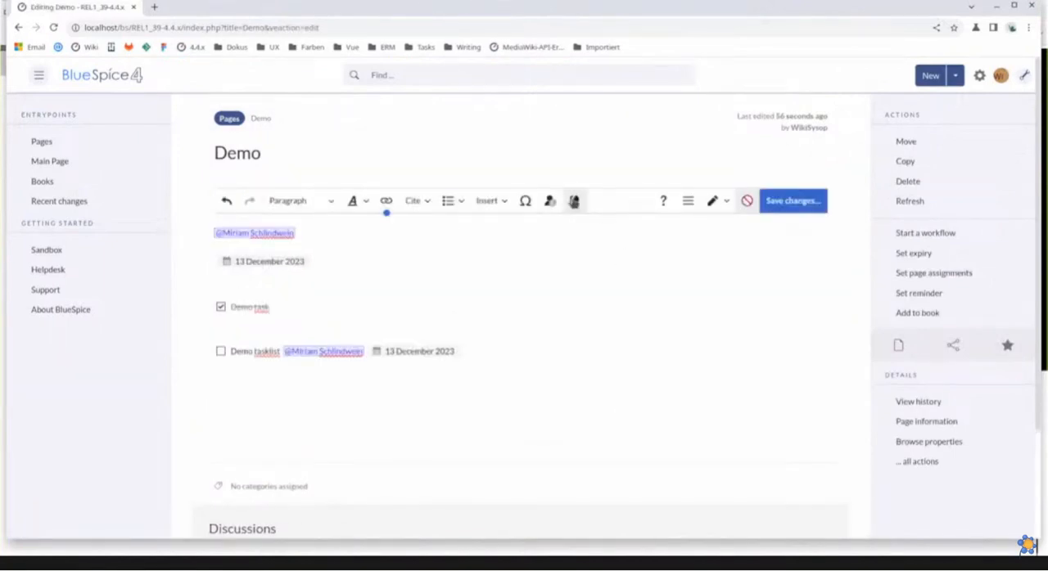
{"action": "left_click", "coordinate": [574, 201]}
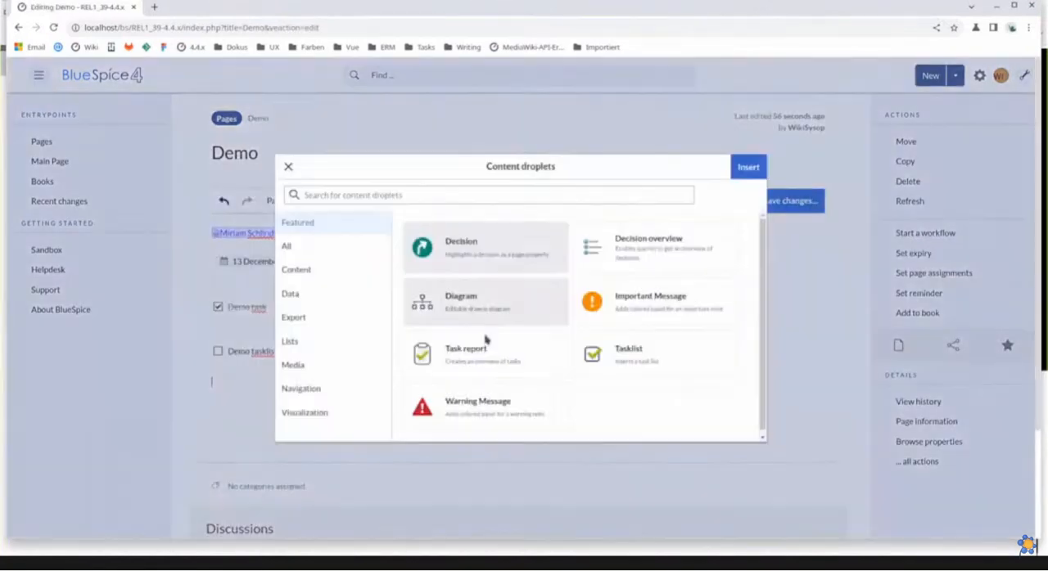
{"action": "left_click", "coordinate": [742, 167]}
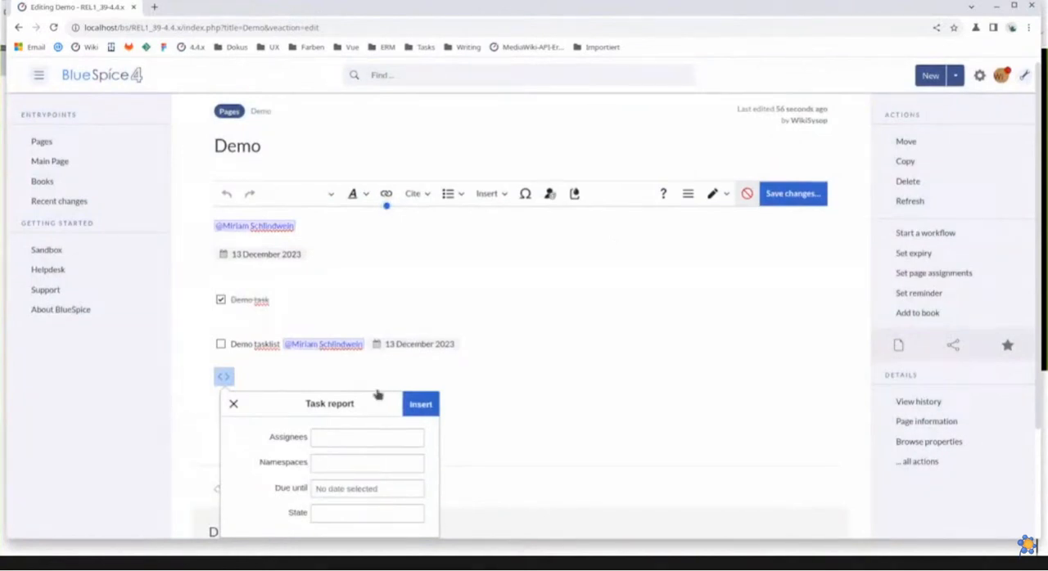
Insert the task report with the mentioned user as assignee and the state open, and save the Demo page
{"action": "left_click", "coordinate": [331, 440]}
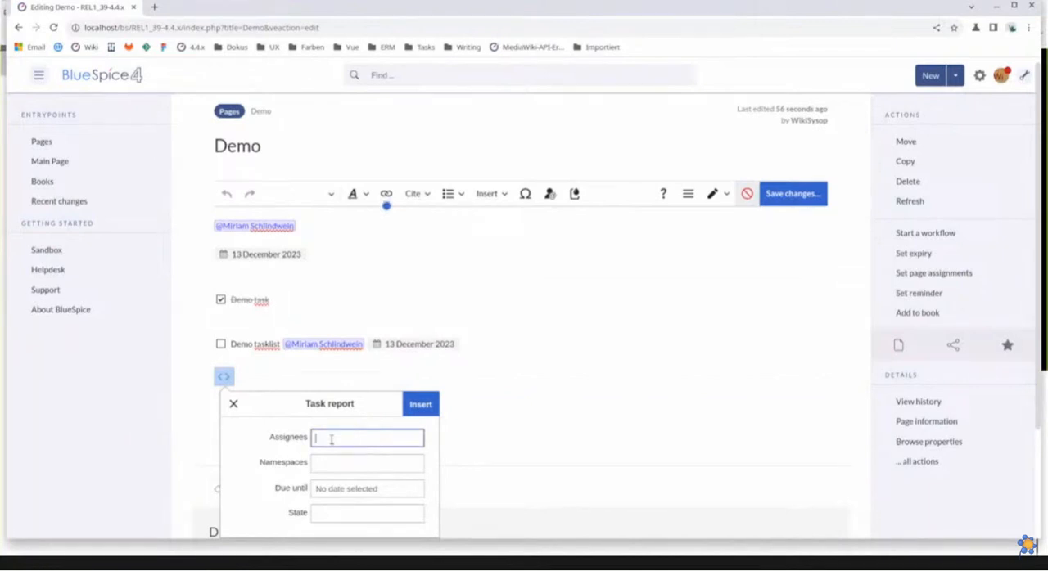
{"action": "type", "text": "M"}
{"action": "left_click", "coordinate": [337, 494]}
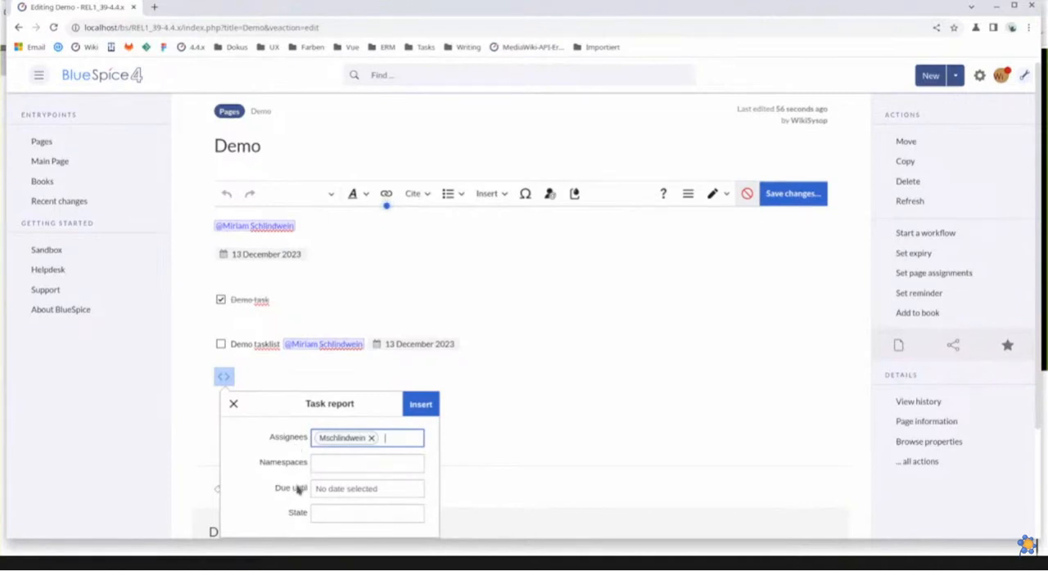
{"action": "left_click", "coordinate": [332, 511]}
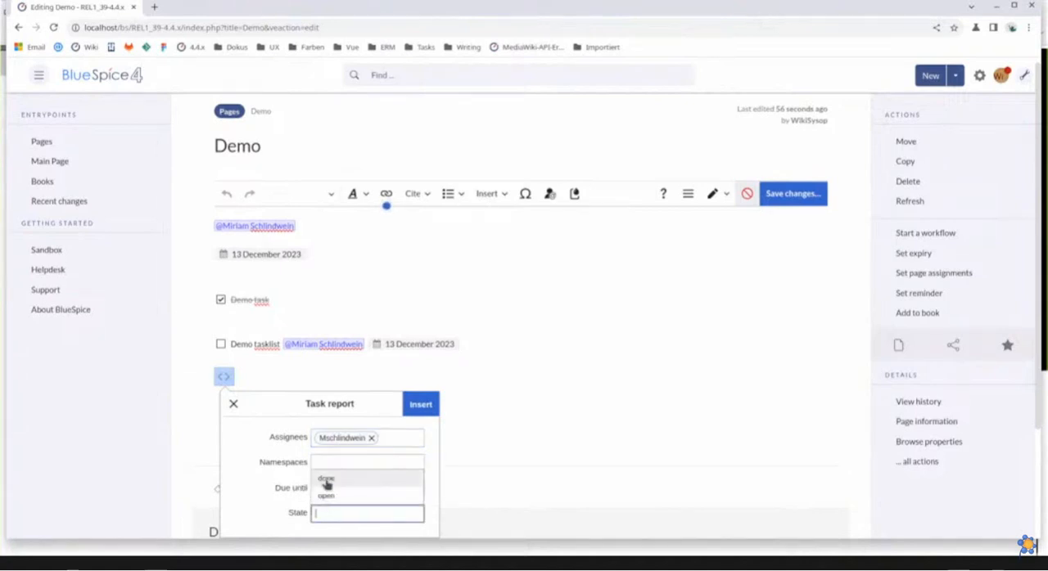
{"action": "left_click", "coordinate": [326, 496]}
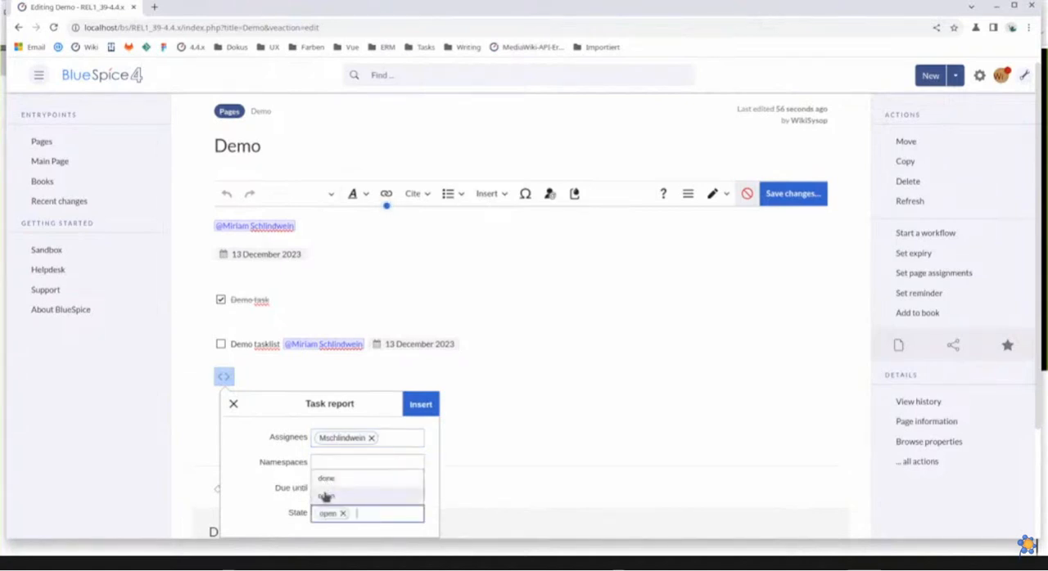
{"action": "left_click", "coordinate": [420, 405]}
{"action": "left_click", "coordinate": [791, 194]}
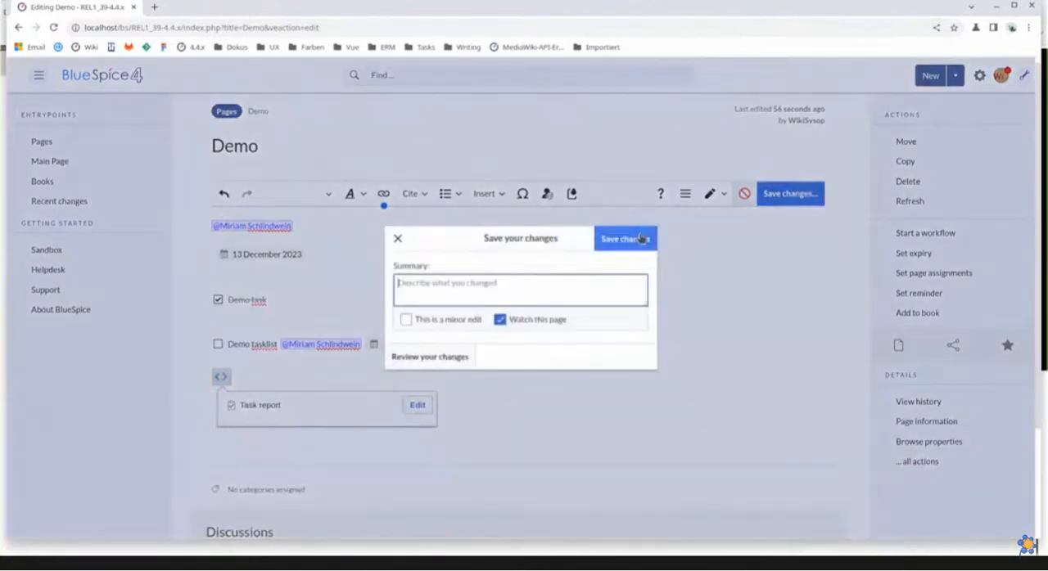
{"action": "left_click", "coordinate": [642, 238]}
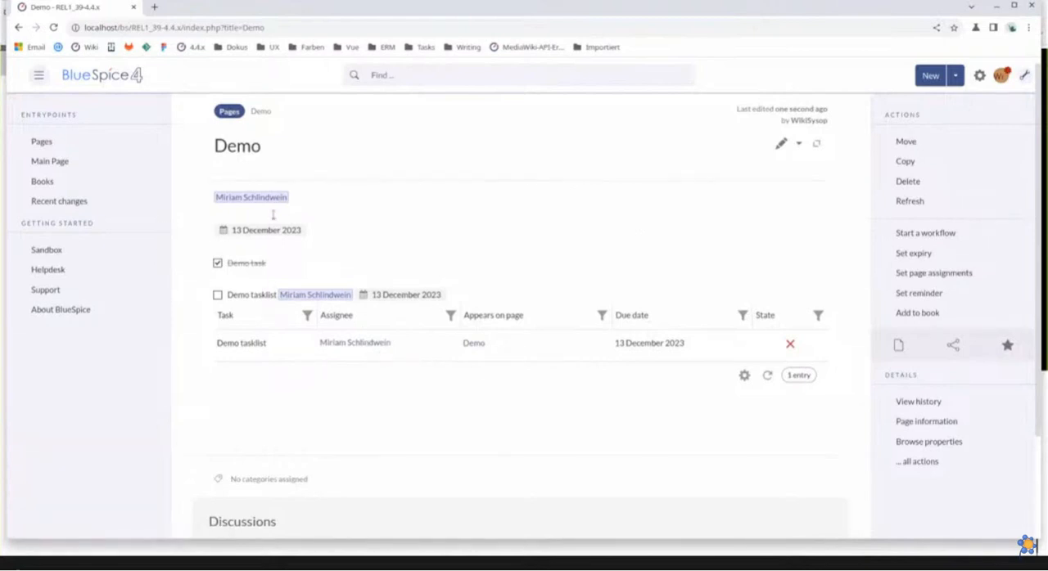
Mark the "Demo tasklist" item as completed on the saved page and confirm the status change
{"action": "left_click", "coordinate": [218, 295]}
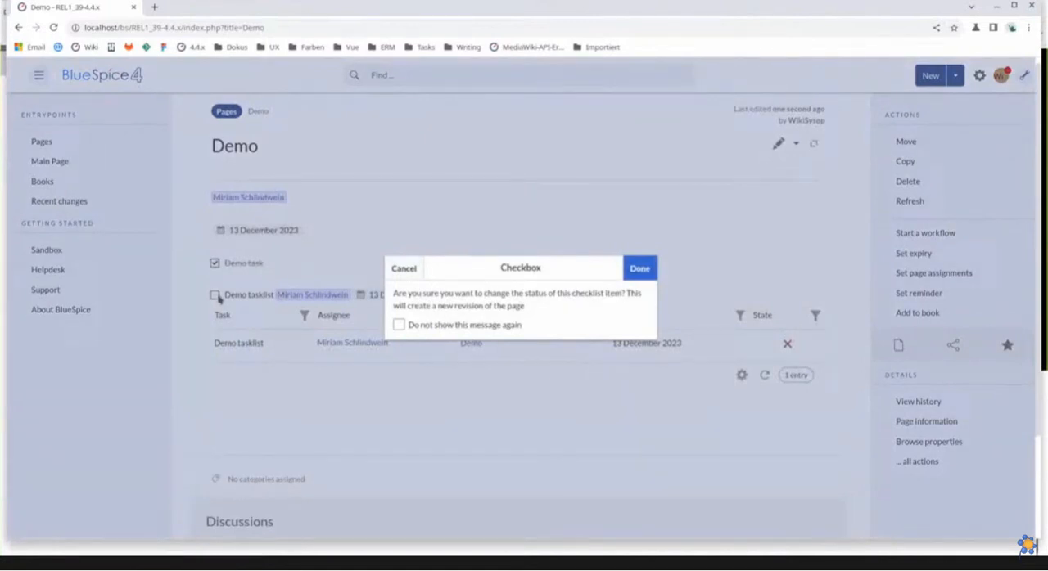
{"action": "left_click", "coordinate": [632, 269]}
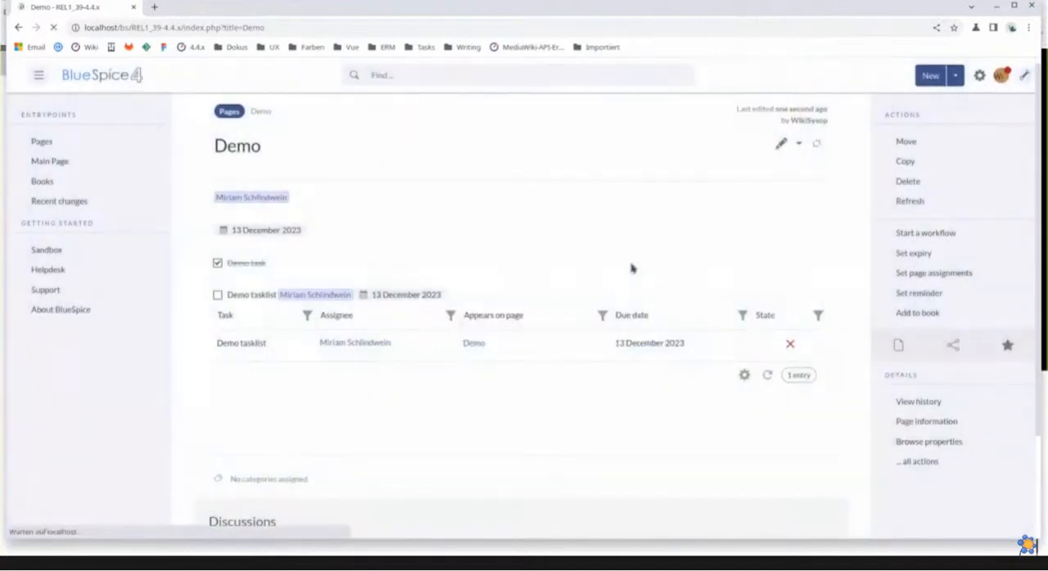